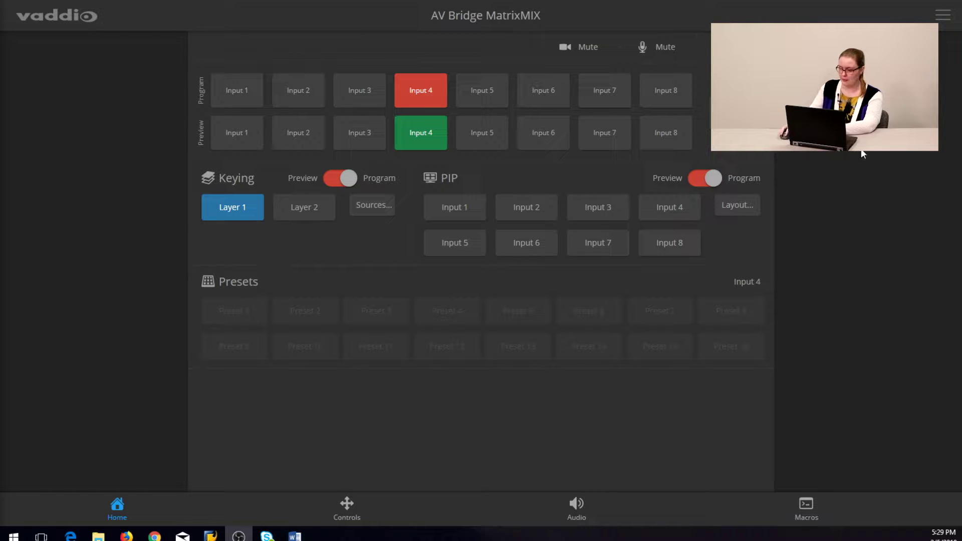
- Log in with the admin password and go to the Graphics page
type("********")
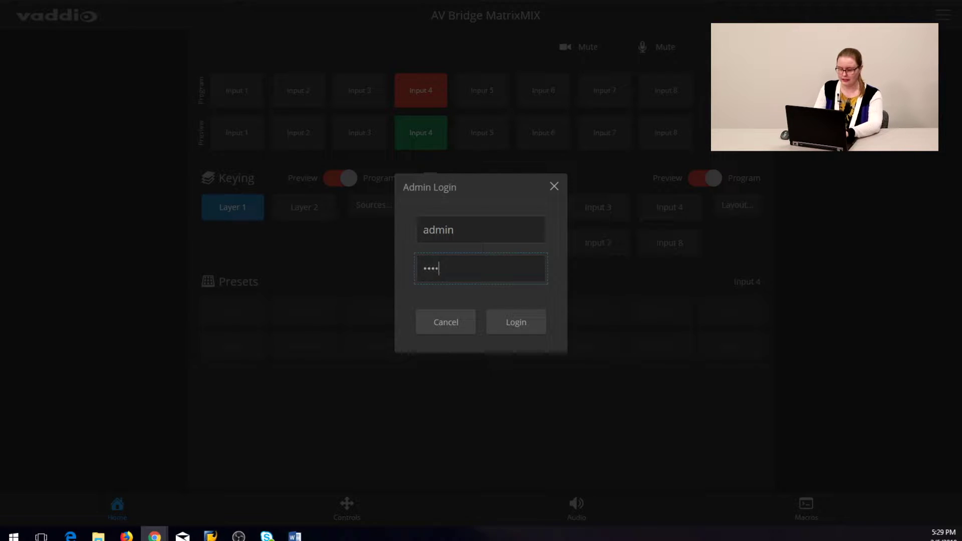
key("Return")
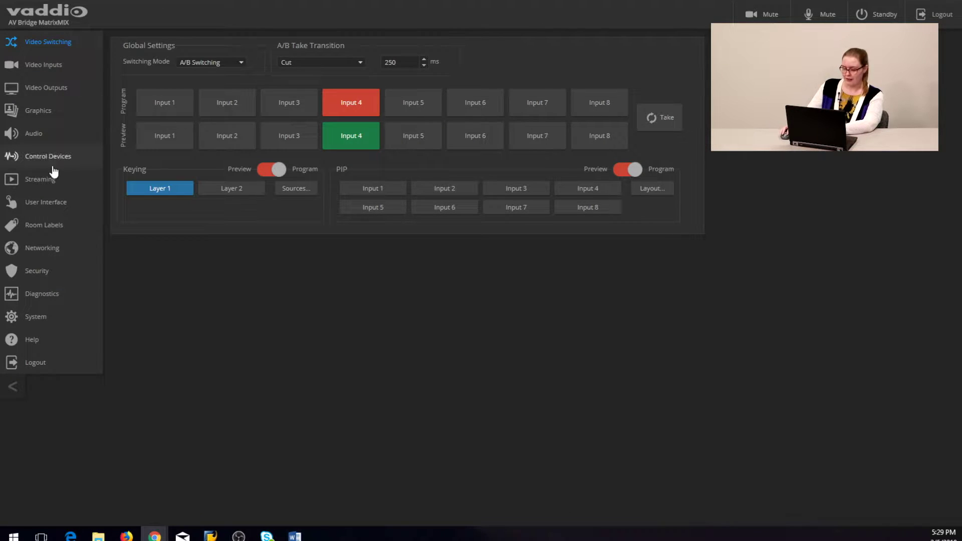
left_click(30, 112)
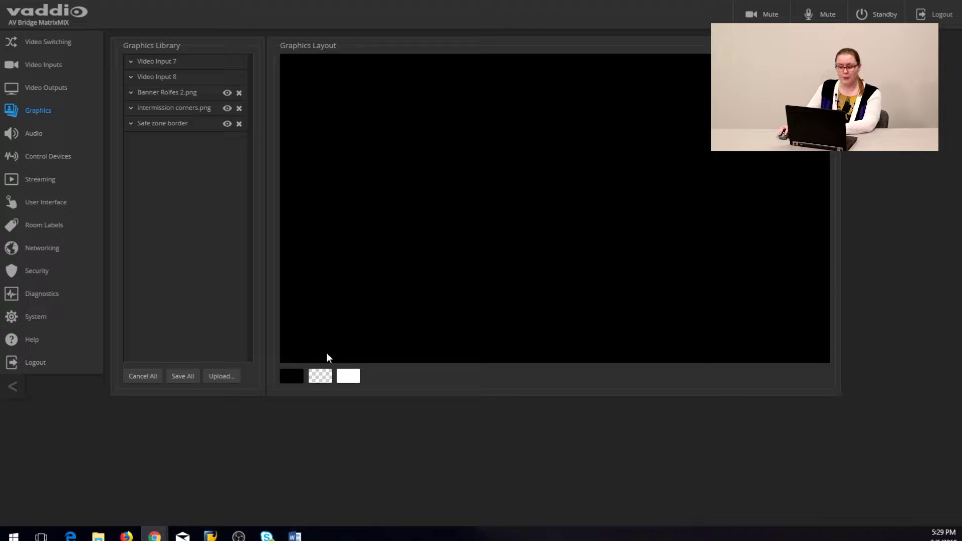
left_click(319, 376)
left_click(346, 381)
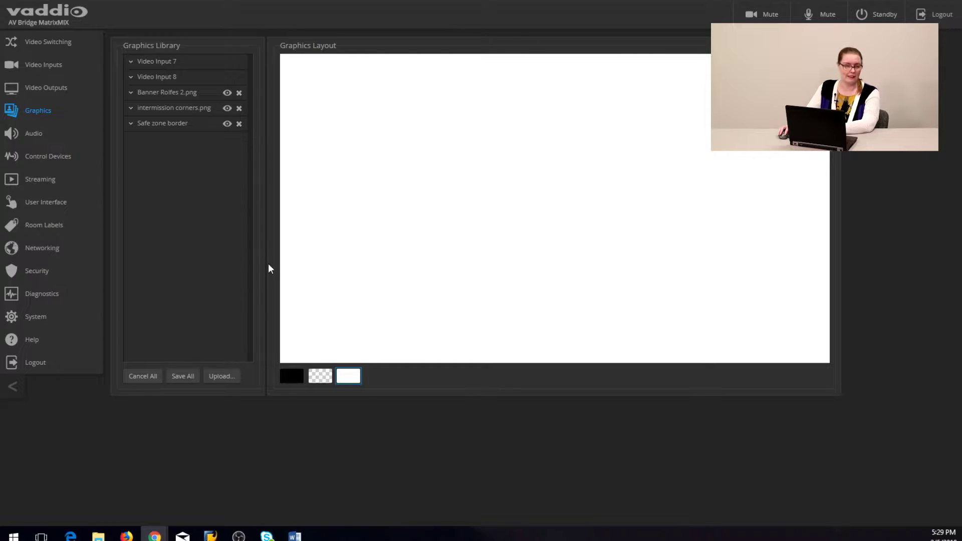
left_click(293, 379)
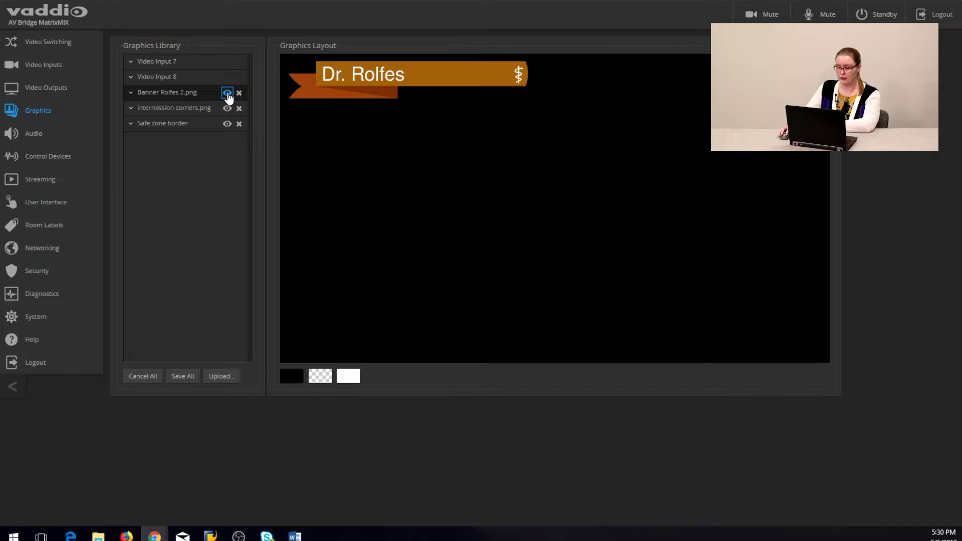
- Switch the canvas background to transparent checkerboard and display the Safe zone border graphic
mouse_move(228, 110)
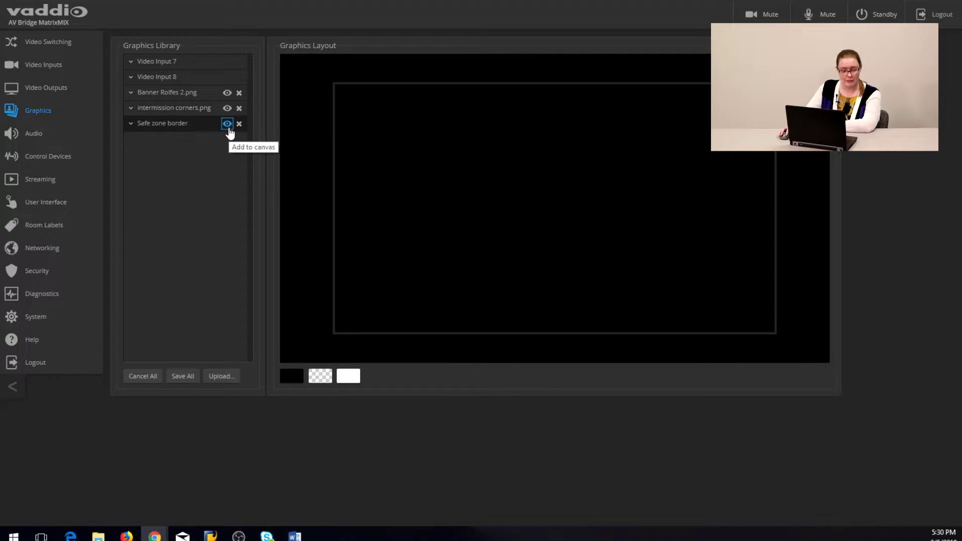
left_click(227, 125)
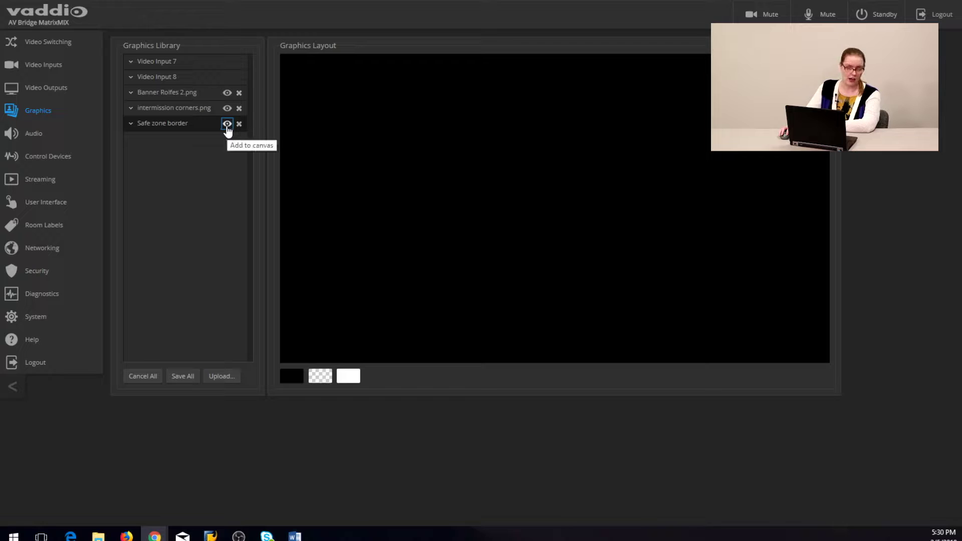
left_click(320, 376)
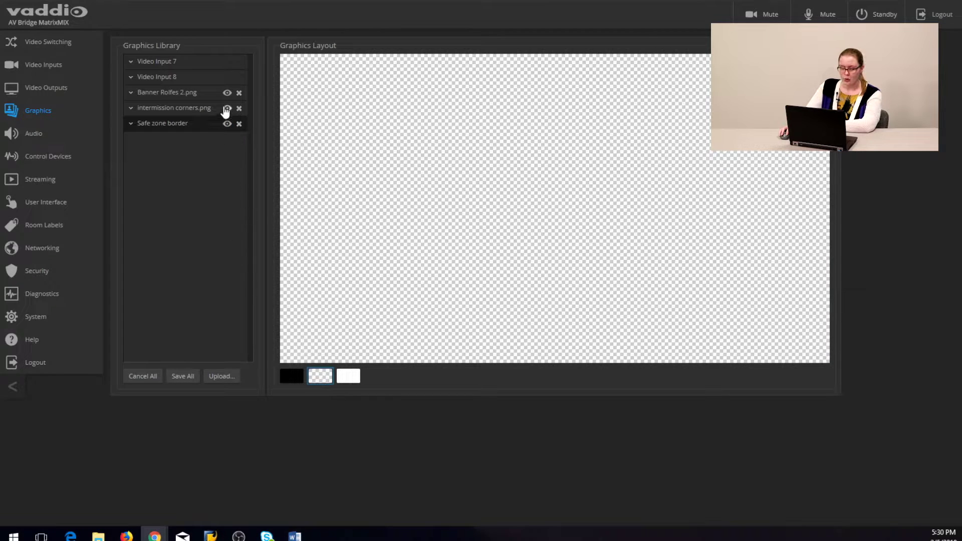
mouse_move(226, 109)
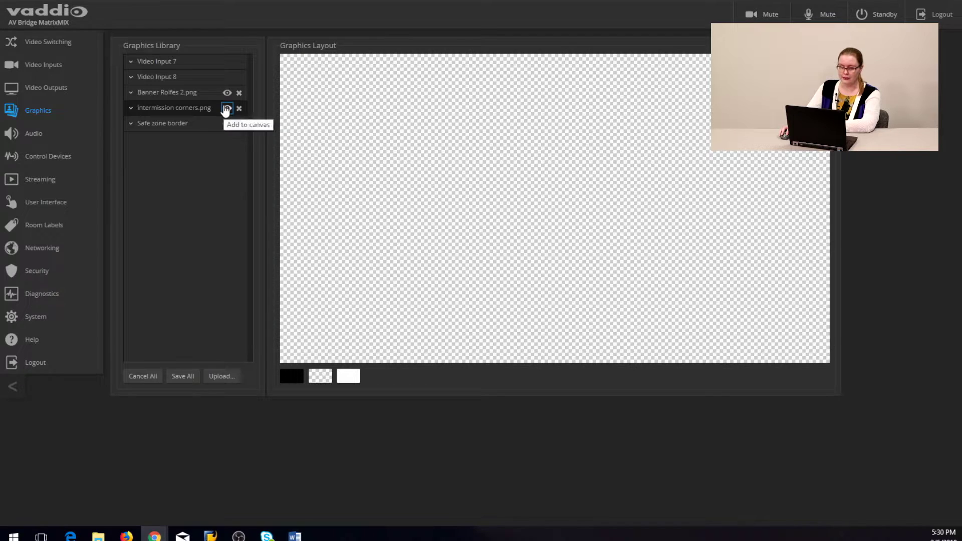
left_click(227, 124)
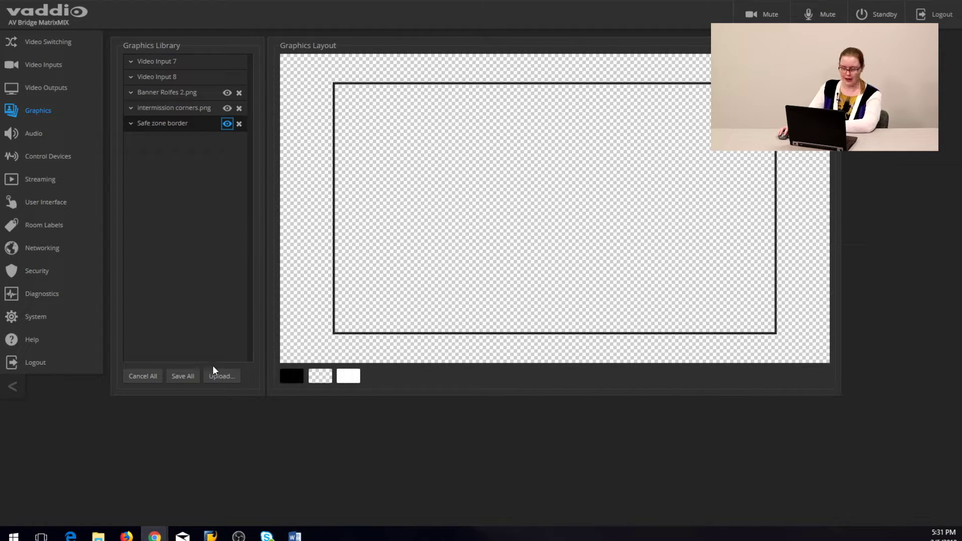
- Upload Vaddio luma by dropping it from the Video Graphics folder onto the layout
left_click(222, 377)
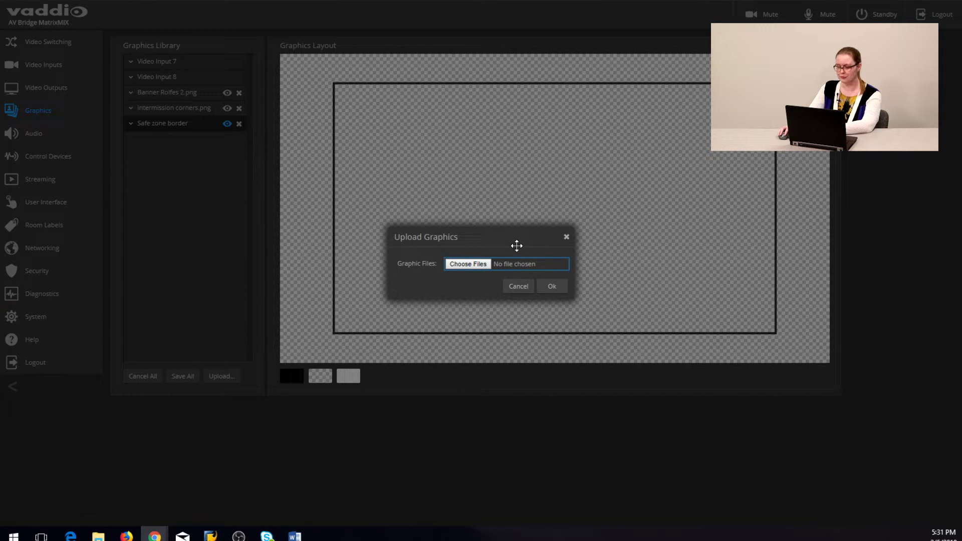
left_click(523, 288)
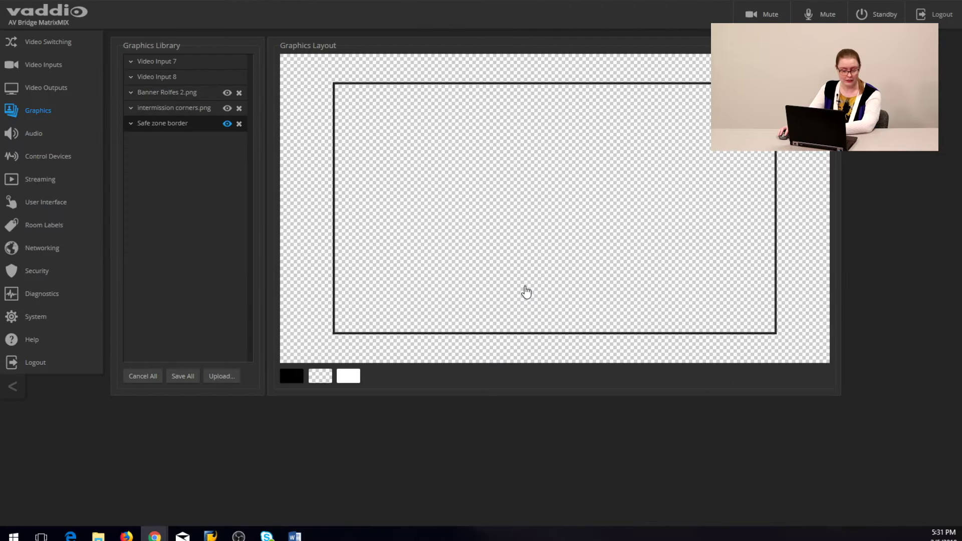
left_click(98, 536)
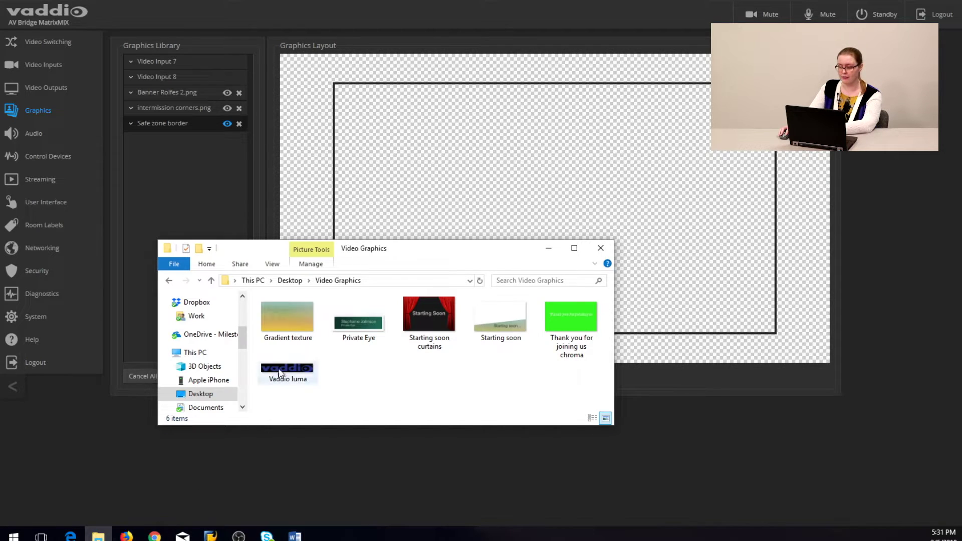
left_click_drag(288, 370, 561, 145)
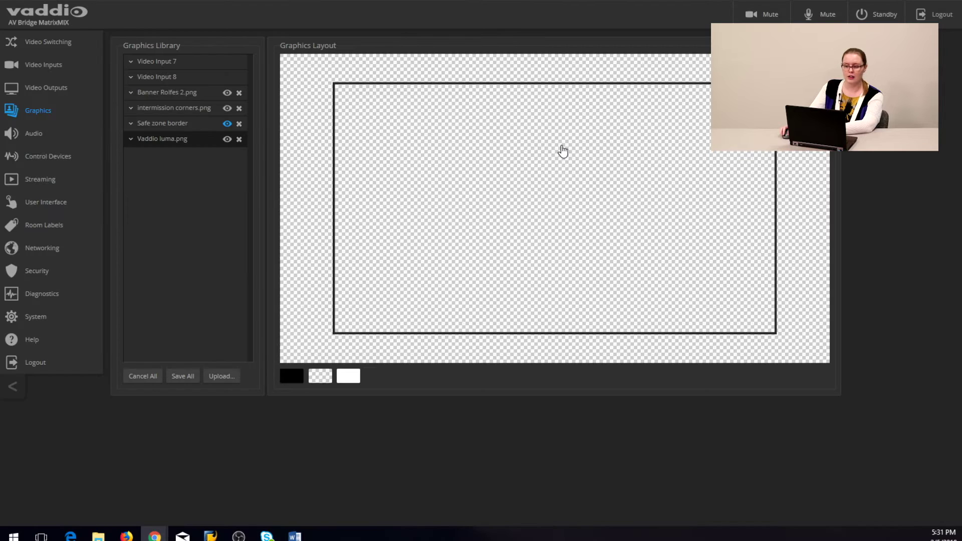
- Upload Starting soon, Thank you for joining us chroma and Private Eye together
left_click(98, 536)
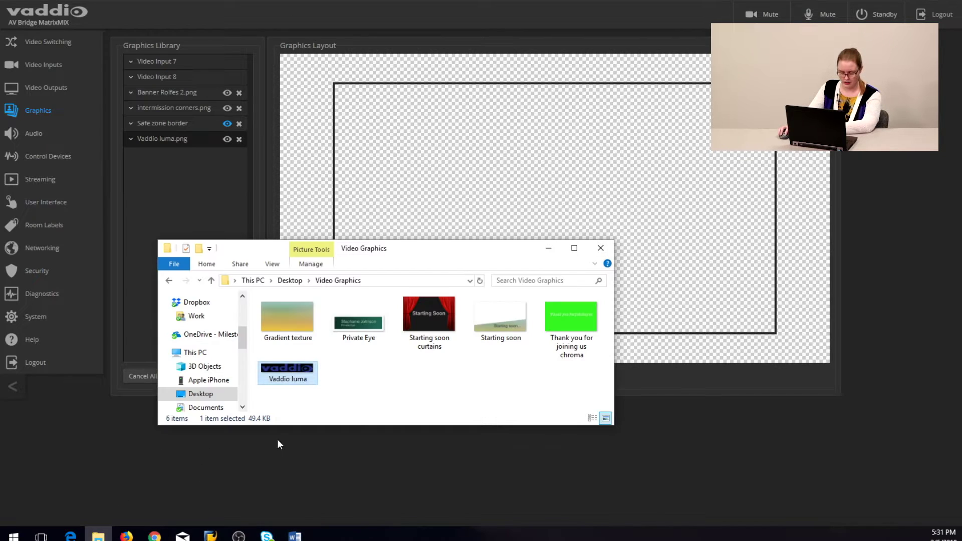
left_click(500, 314)
left_click(562, 315, "ctrl")
left_click(371, 308, "ctrl")
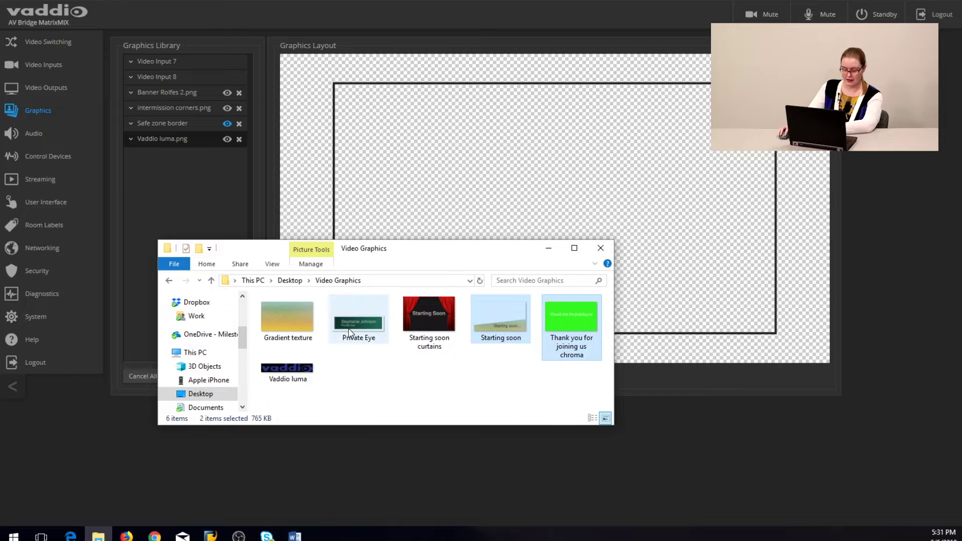
left_click_drag(371, 308, 444, 196)
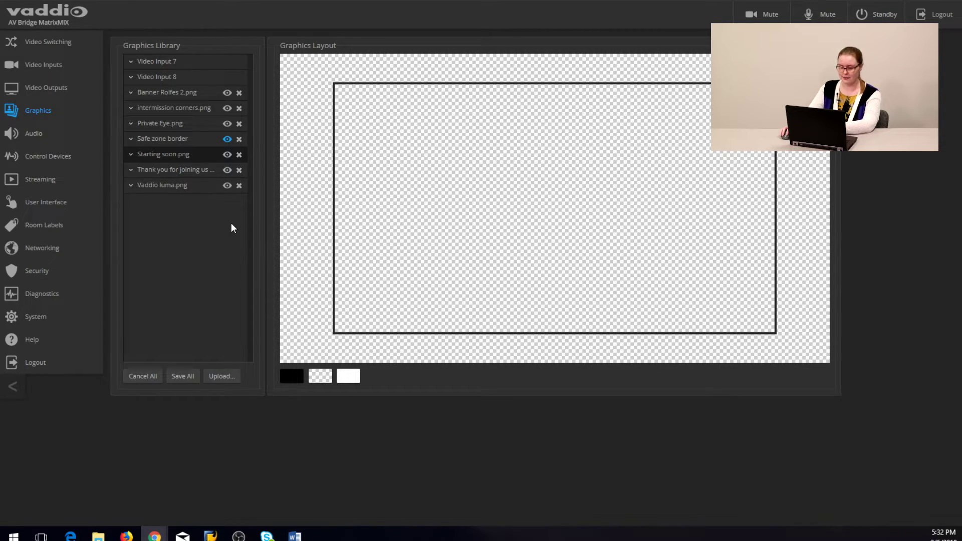
- Show the Vaddio luma logo instead of the Safe zone border and nudge it slightly left
left_click(227, 186)
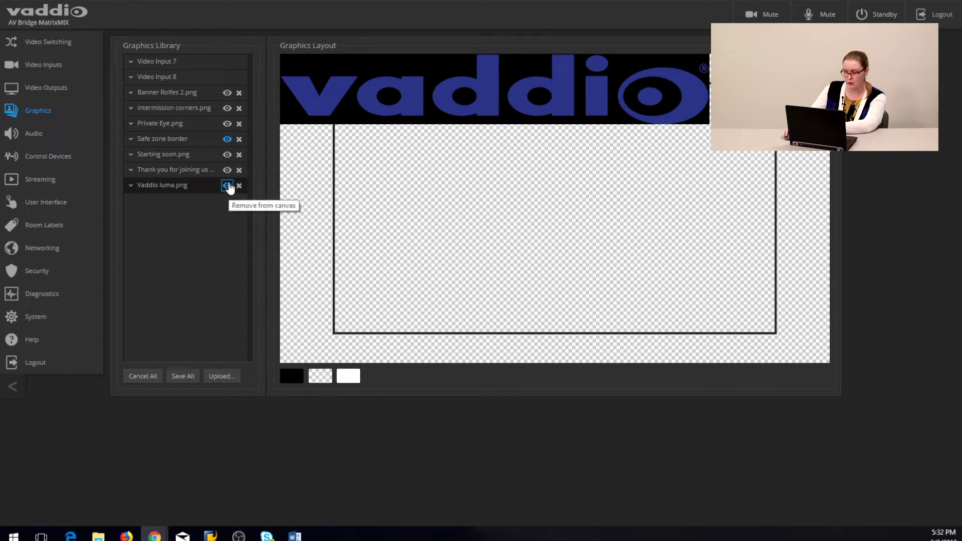
left_click(227, 139)
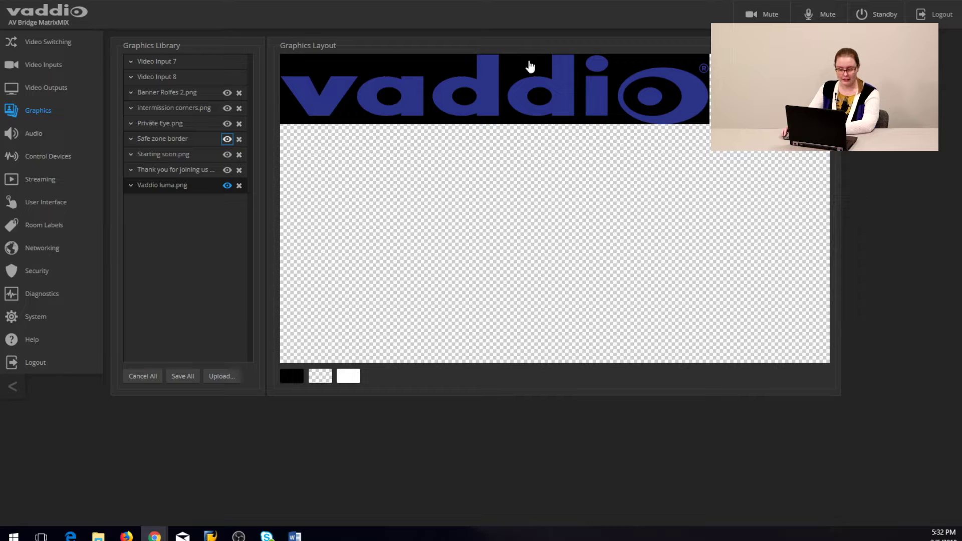
left_click(400, 96)
left_click_drag(404, 95, 401, 95)
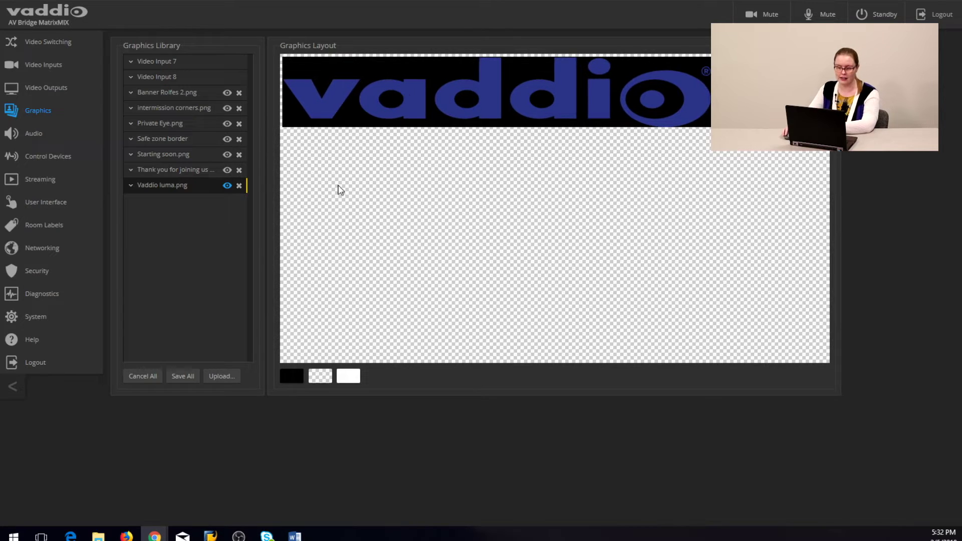
- Swap the Vaddio logo for Starting soon and drag it up and left into place
left_click(227, 155)
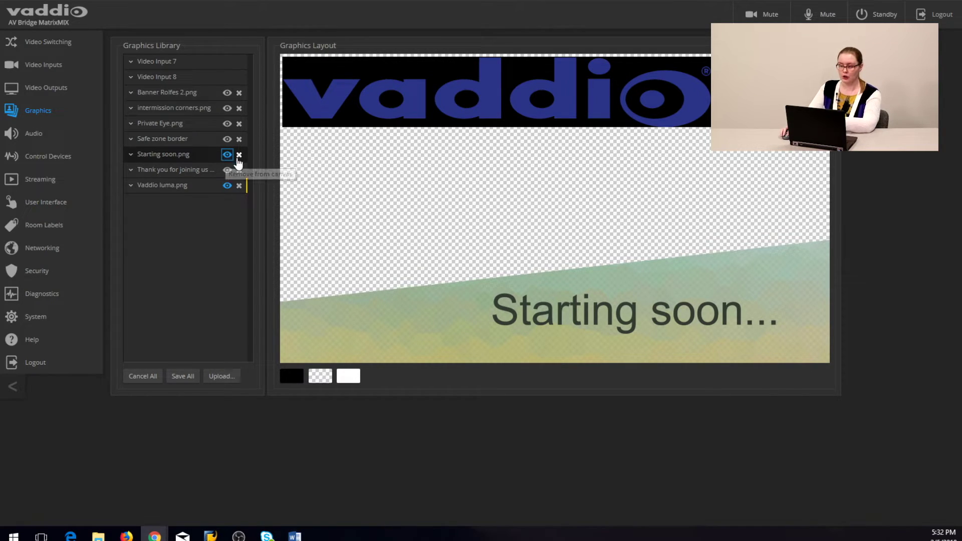
left_click(228, 185)
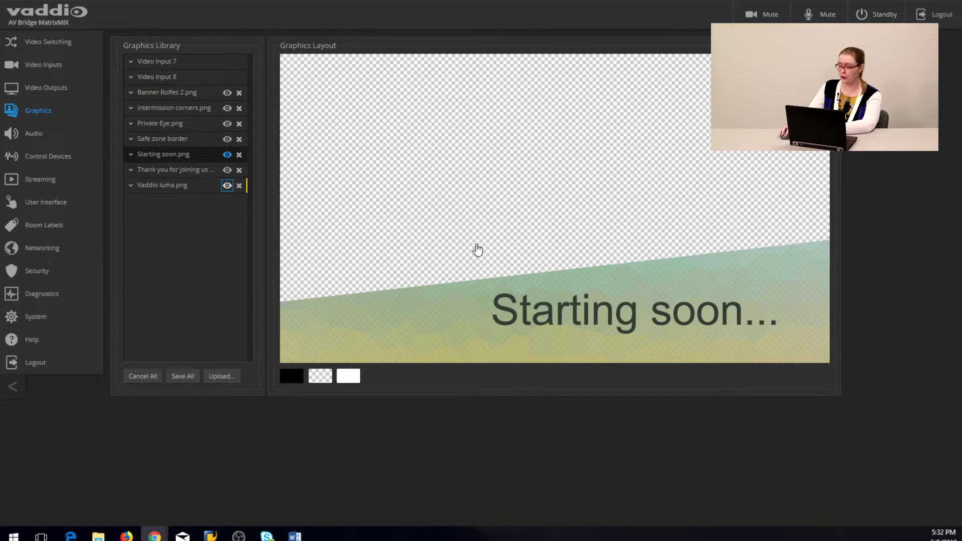
left_click_drag(455, 247, 613, 300)
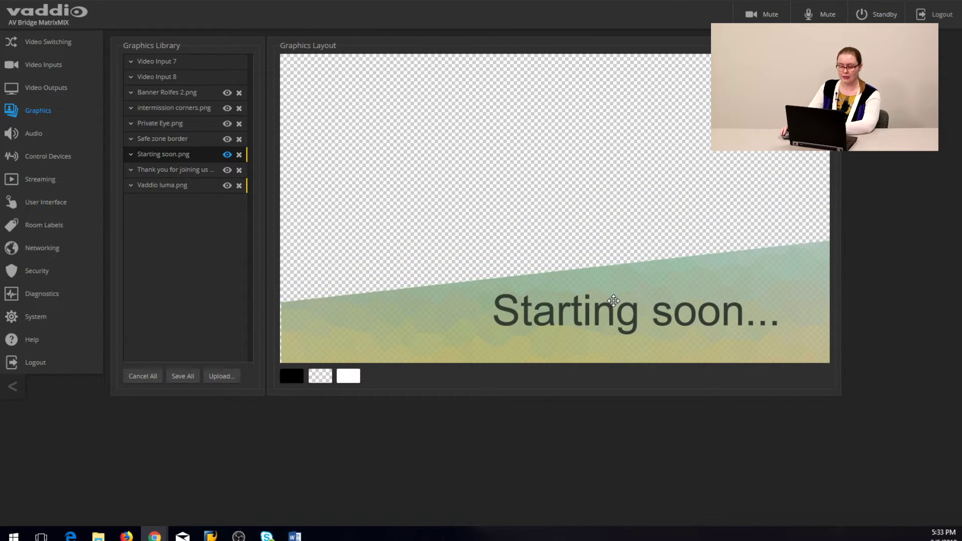
- Set Starting soon.png's position to Top 0, Left 0 and save it
left_click(130, 154)
left_click(157, 176)
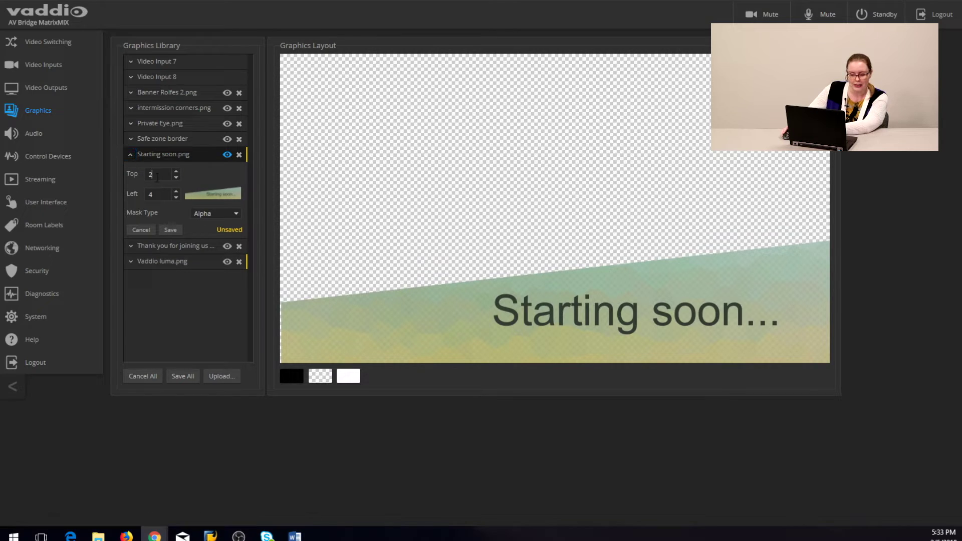
left_click_drag(157, 175, 117, 170)
key("Tab")
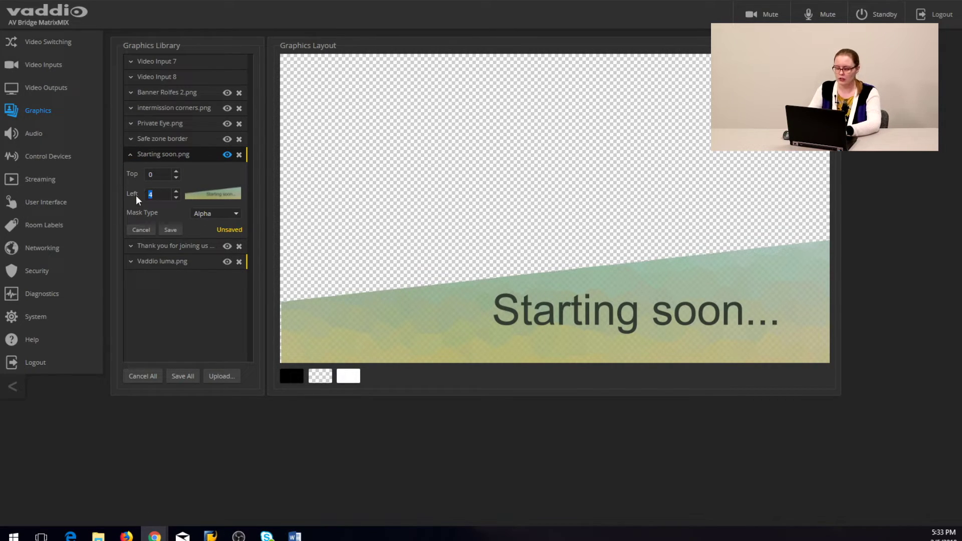
type("0")
left_click(169, 230)
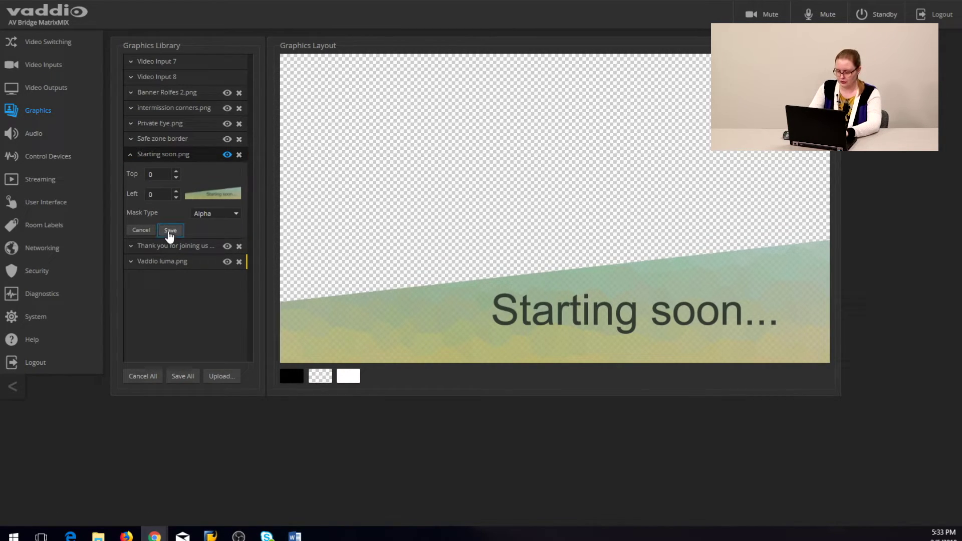
left_click(434, 243)
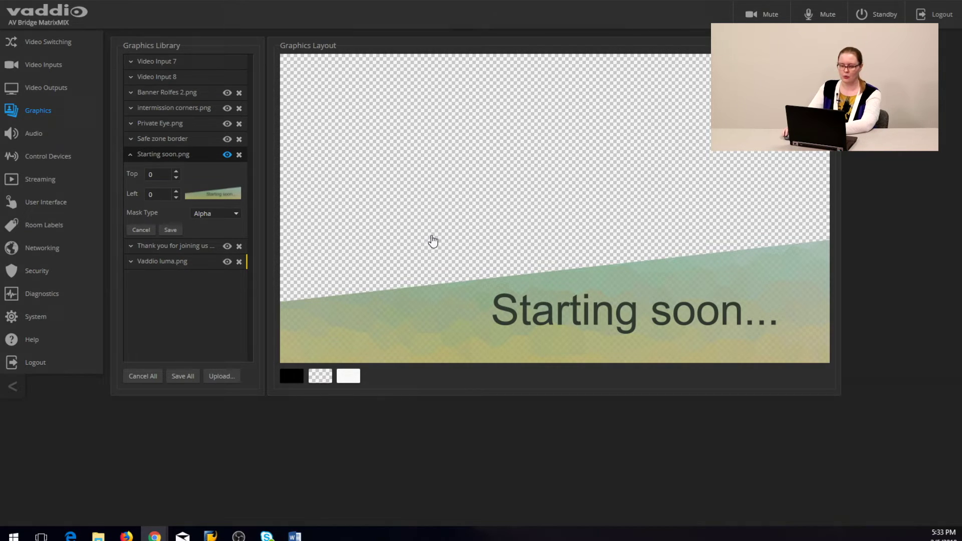
- Insert 'large' before .png in the filename, making it Starting soon large.png
left_click(179, 155)
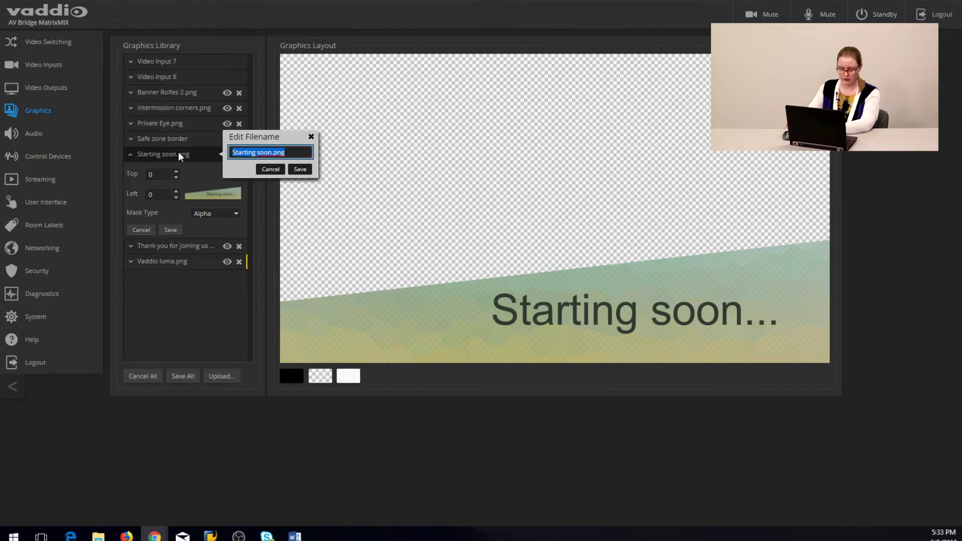
left_click(272, 156)
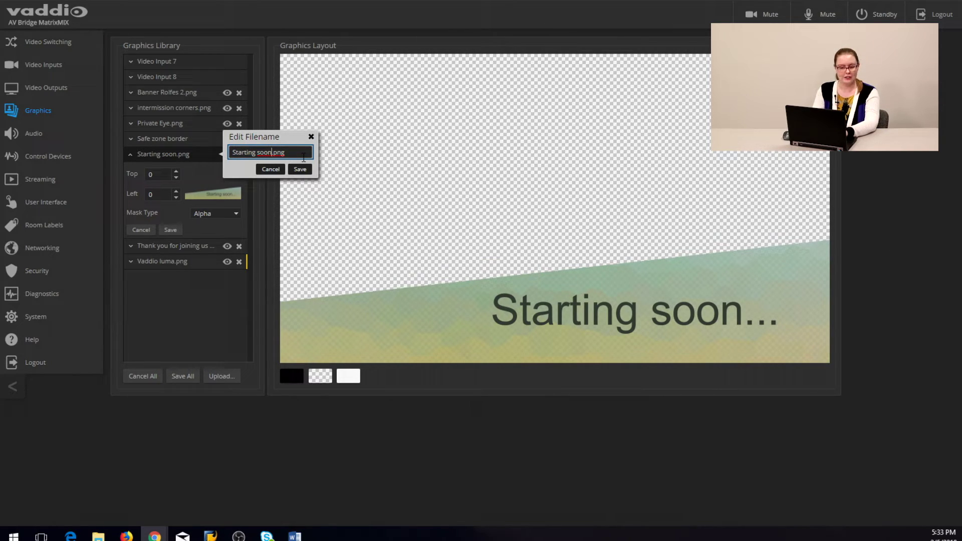
type("large")
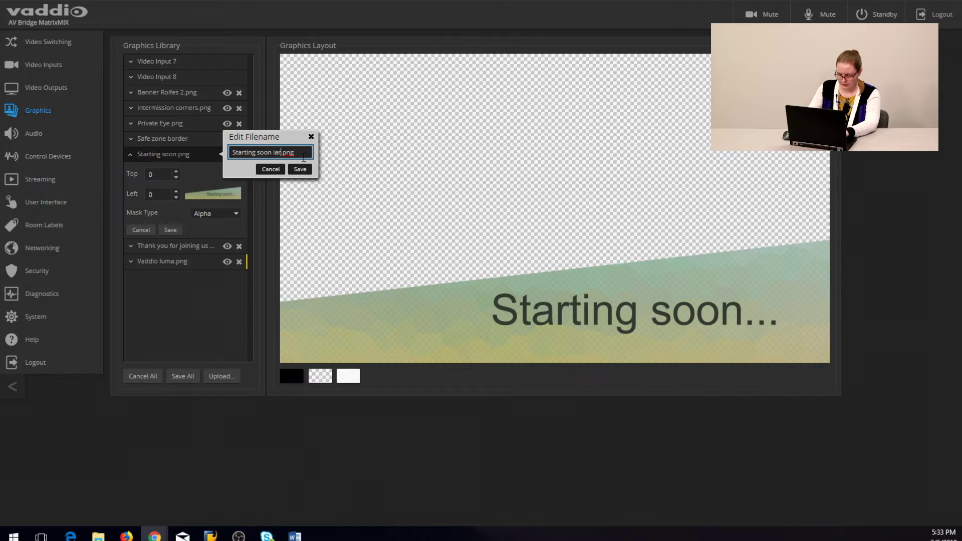
key("Return")
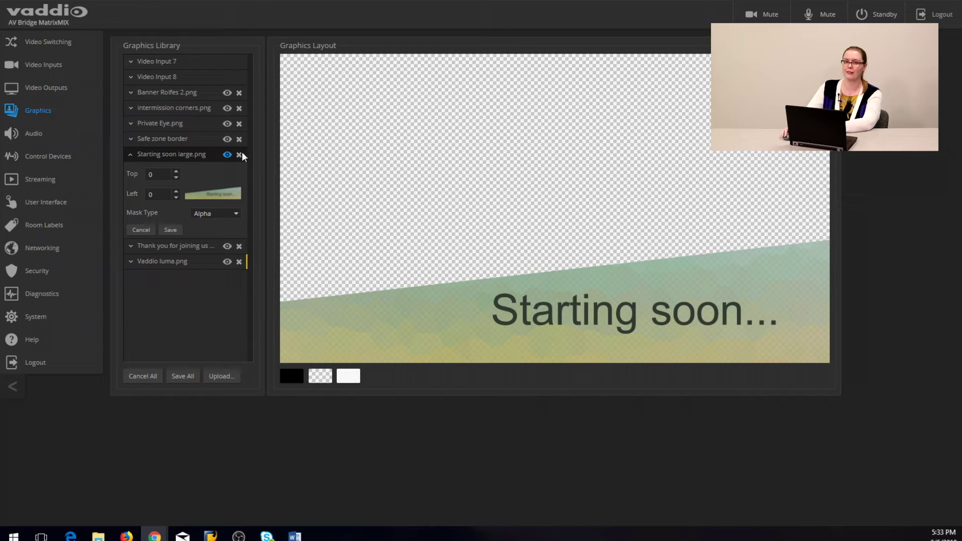
- Hide Starting soon large.png, show Vaddio luma.png, and drag it to Top 794, Left 216
left_click(130, 154)
left_click(226, 154)
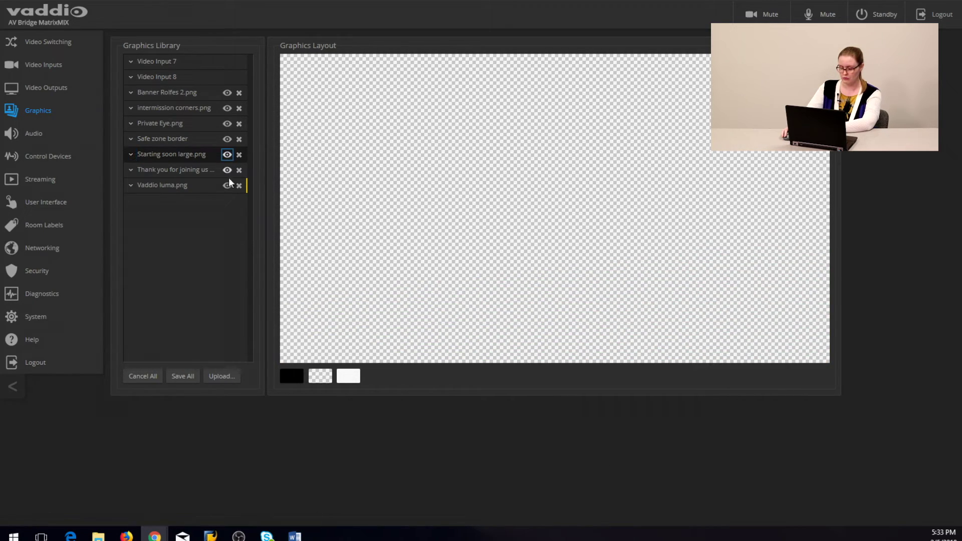
left_click(227, 185)
left_click(130, 185)
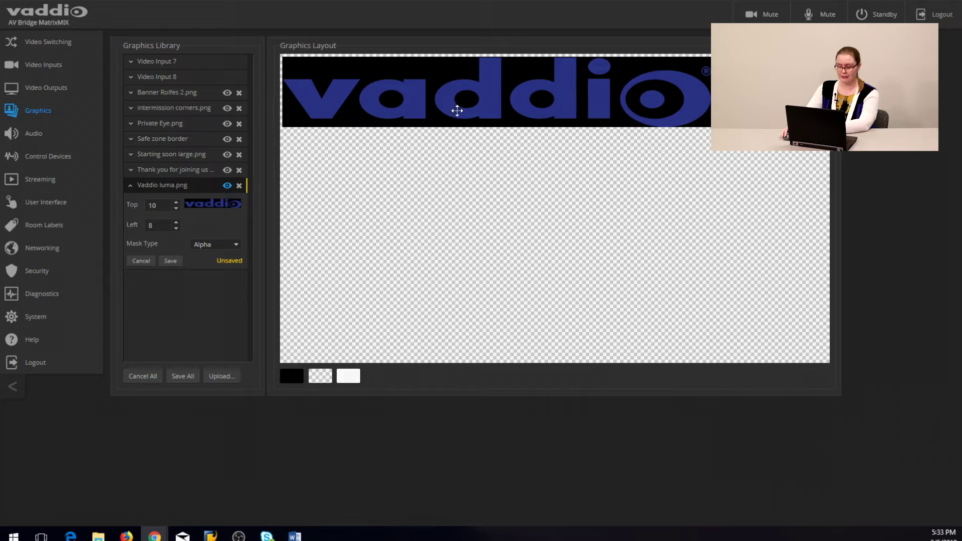
left_click_drag(457, 106, 513, 328)
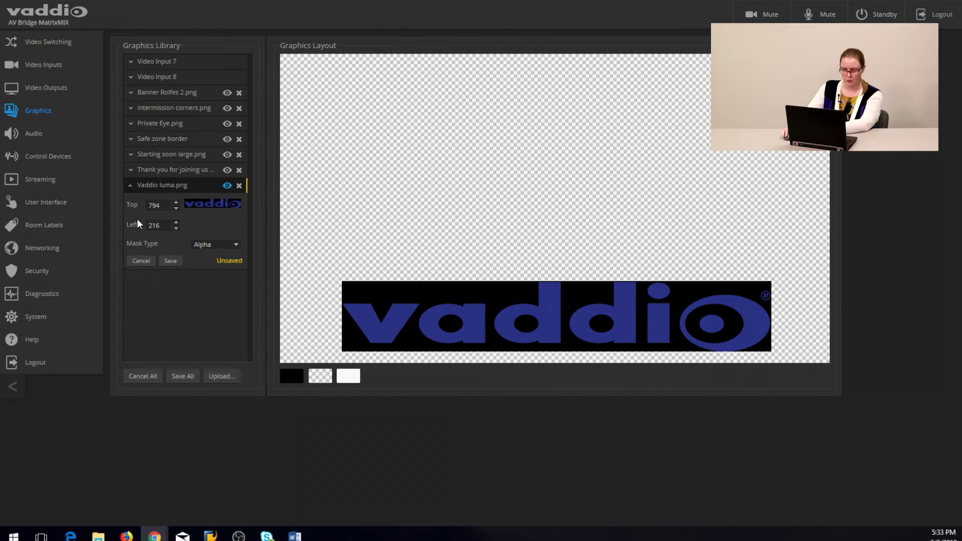
left_click(222, 245)
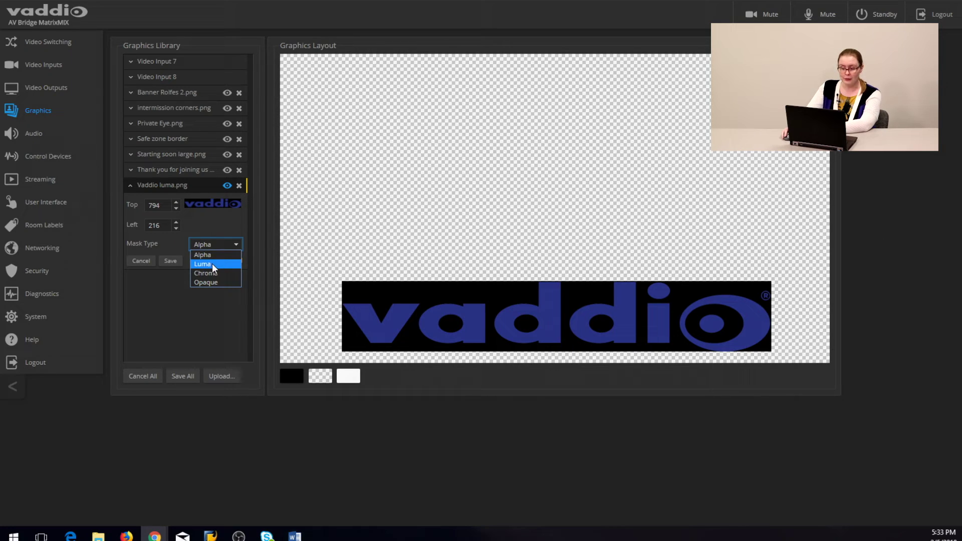
- Try a Luma mask at value 28 on the Vaddio logo, then switch it to Chroma keyed on #000000
left_click(212, 264)
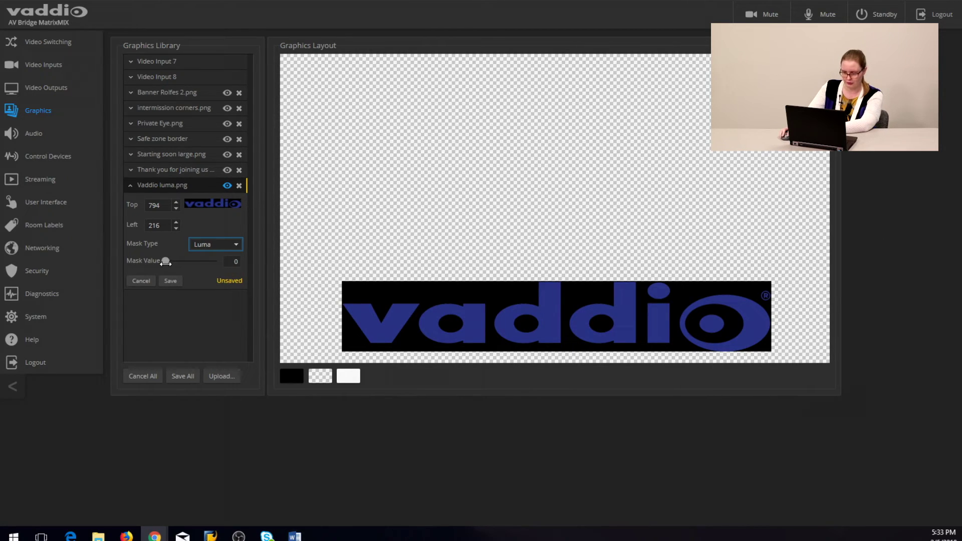
mouse_move(166, 261)
left_mouse_down()
mouse_move(201, 263)
mouse_move(170, 264)
left_mouse_up()
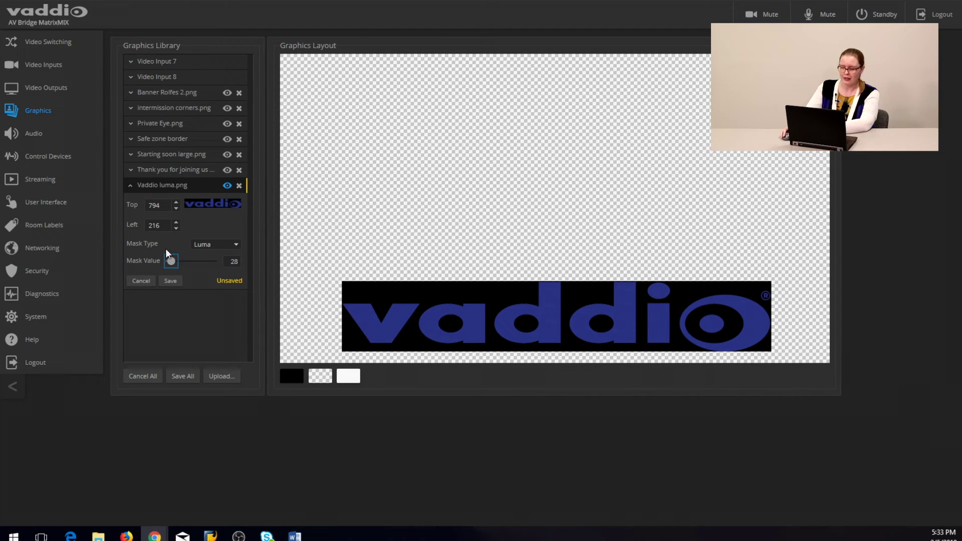
key("Right")
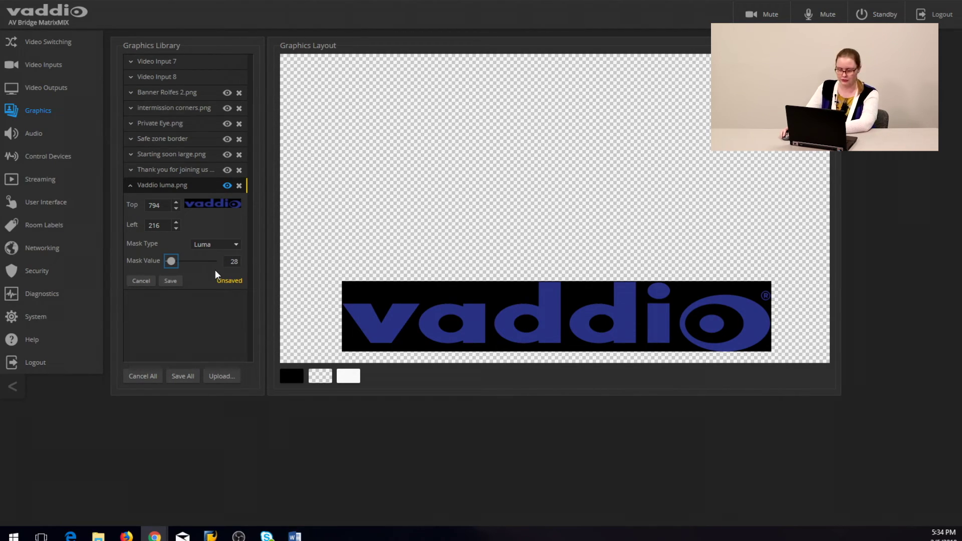
left_click(215, 269)
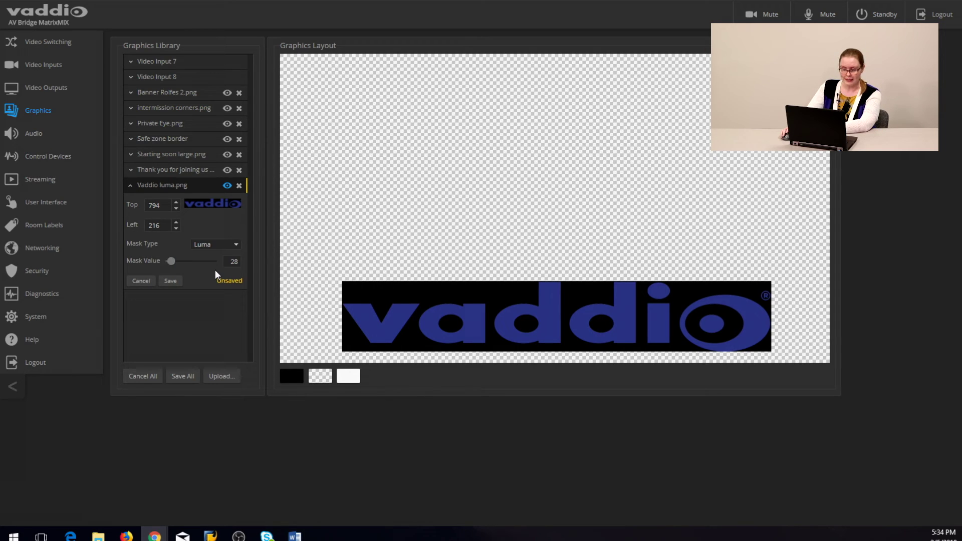
left_click(214, 244)
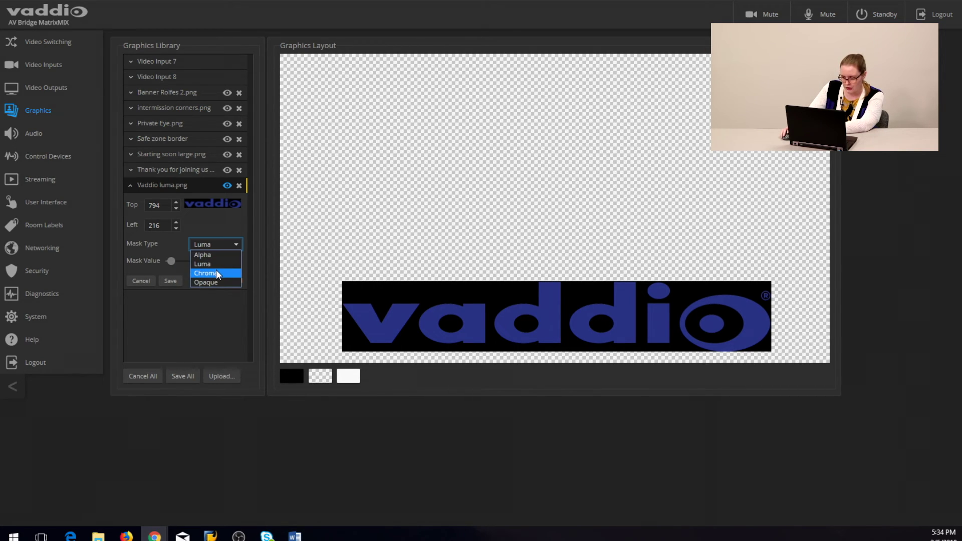
left_click(215, 269)
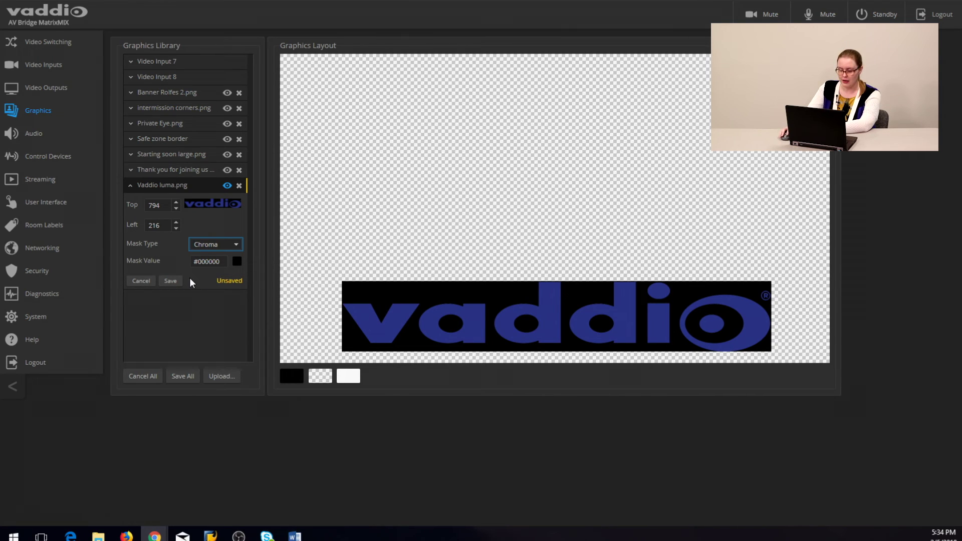
left_click(237, 261)
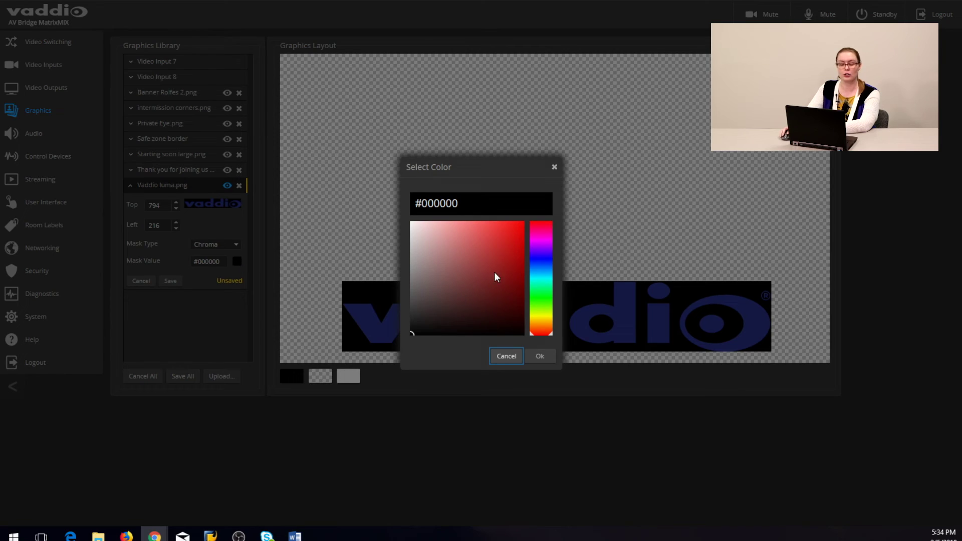
left_click_drag(505, 253, 492, 302)
left_click(541, 300)
left_click(500, 262)
left_click(440, 281)
left_click(497, 299)
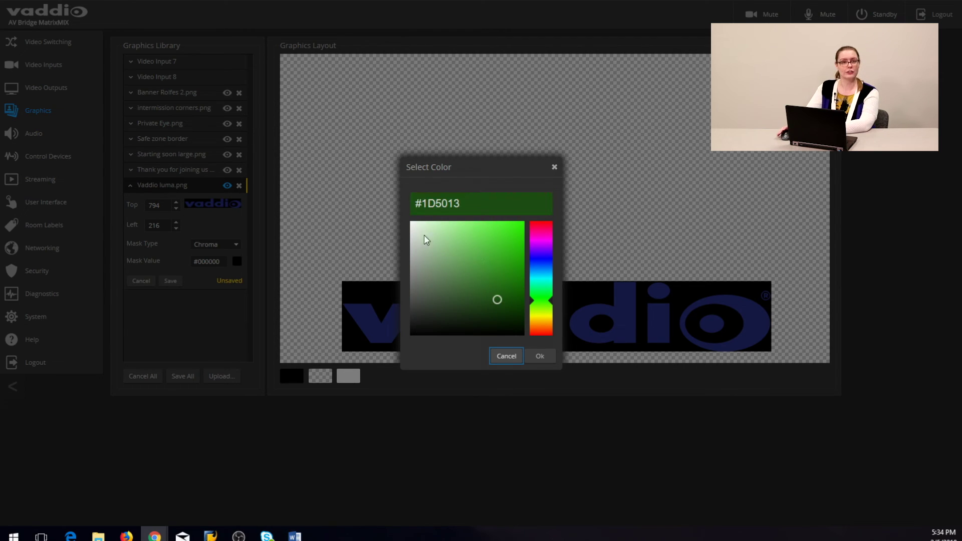
left_click(505, 358)
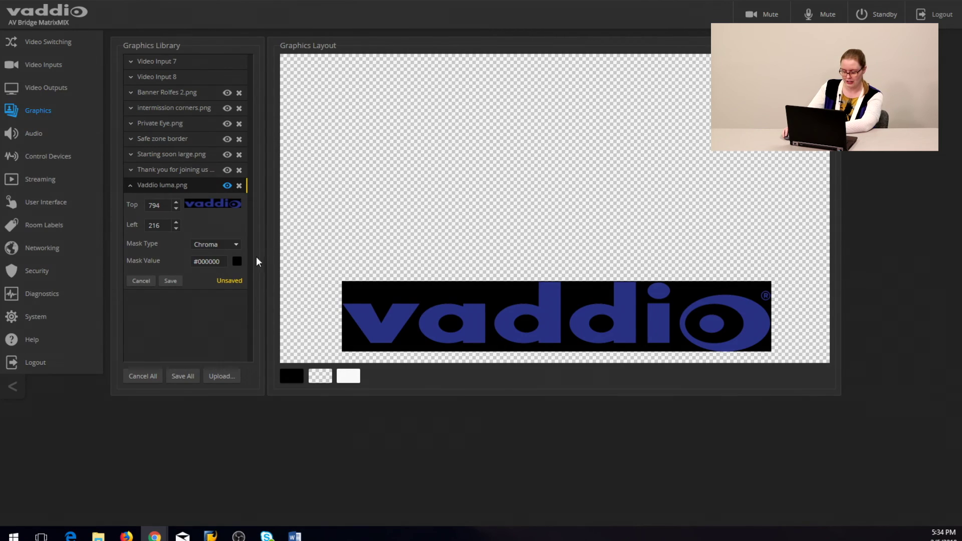